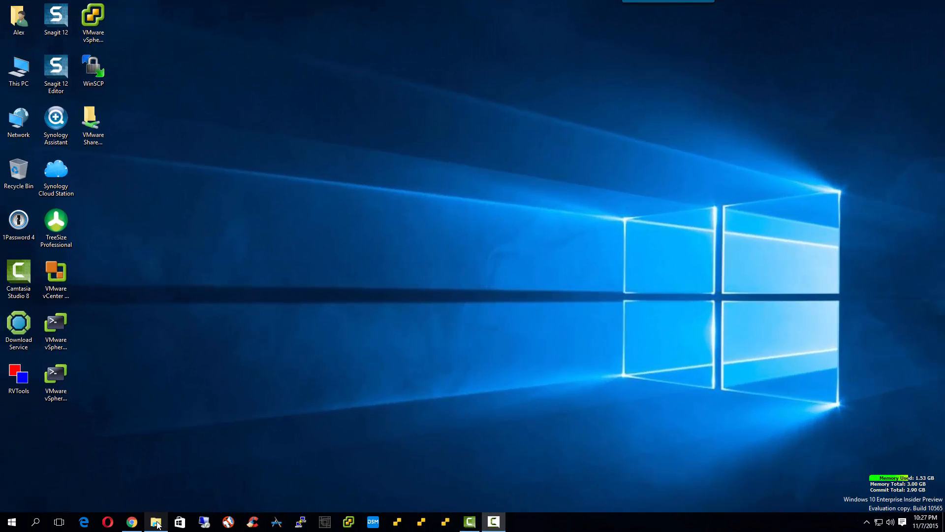
Open the VIB2ZIP folder, and review the web pages on the ESXi5 Community Packaging Tools, VMware Tools for Nested ESXi and ESXi Mac Learning dvFilter
left_click(155, 522)
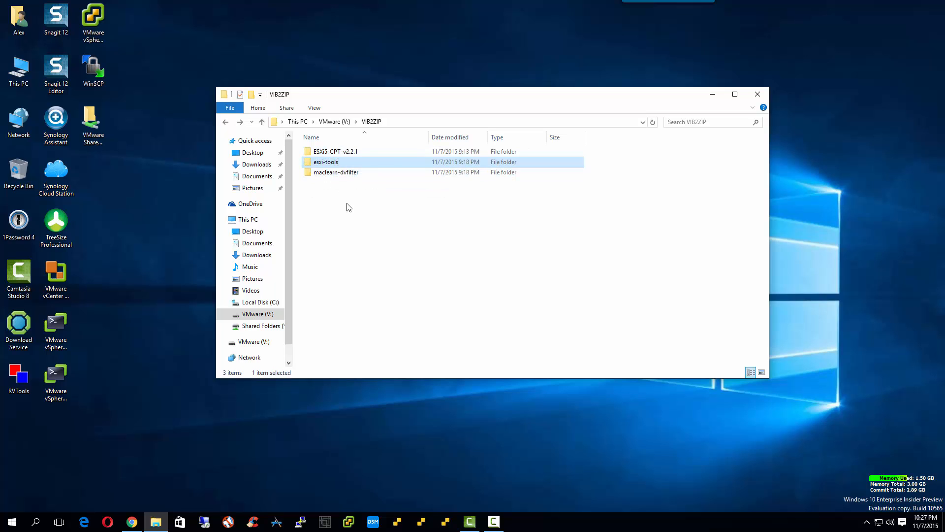
left_click(132, 523)
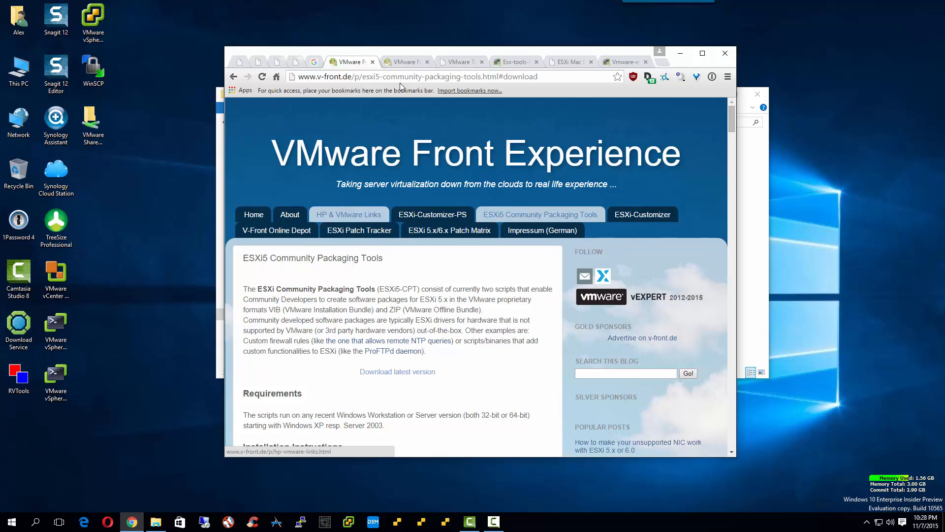
left_click(418, 62)
scroll(394, 151, "up", 2)
scroll(394, 151, "up", 7)
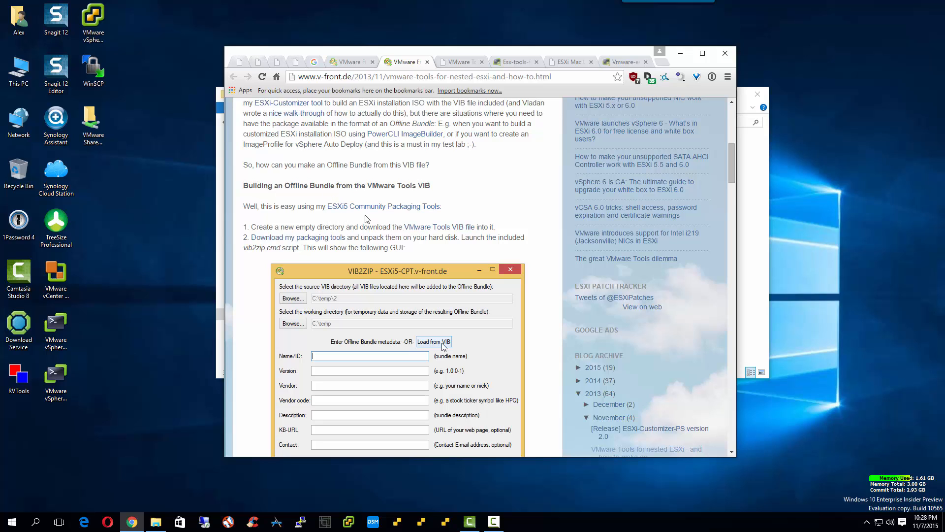
left_click(461, 62)
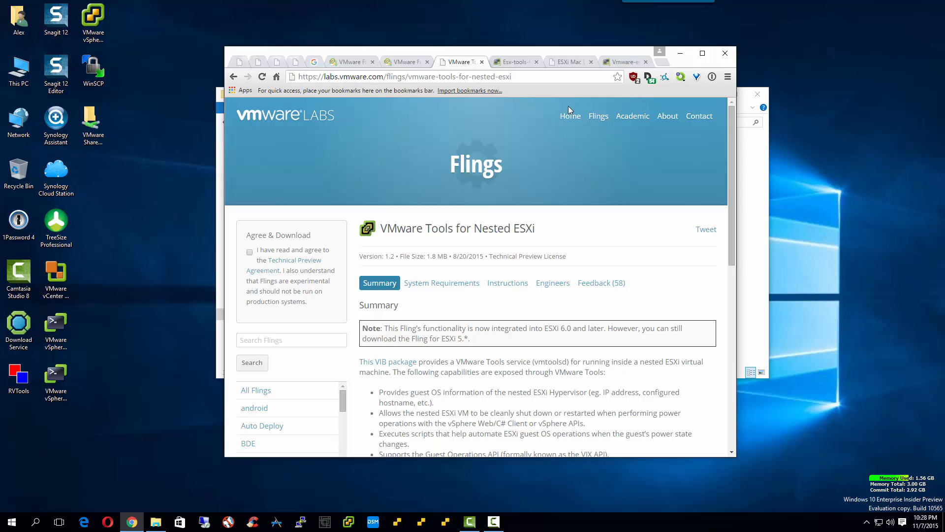
left_click(572, 62)
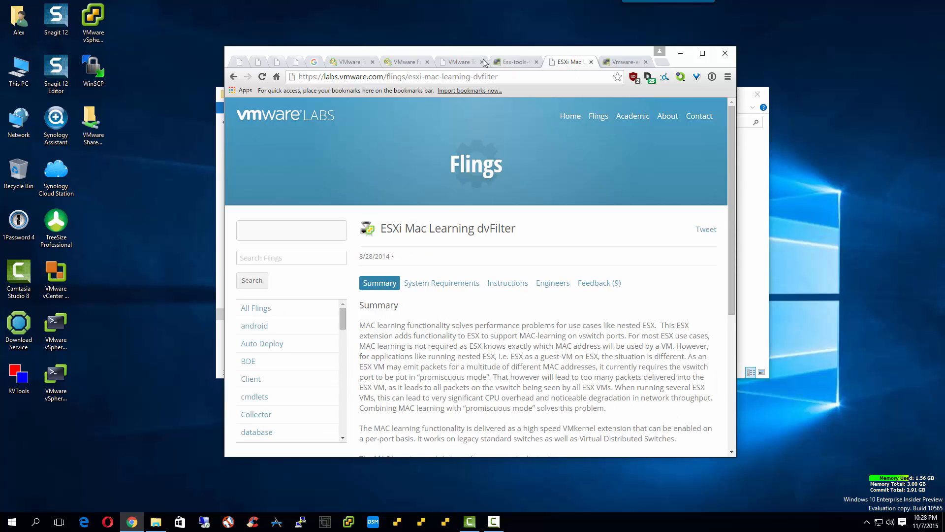
Check the direct download links on the Esx-tools-for-esxi wiki page, and minimize the browser
left_click(515, 66)
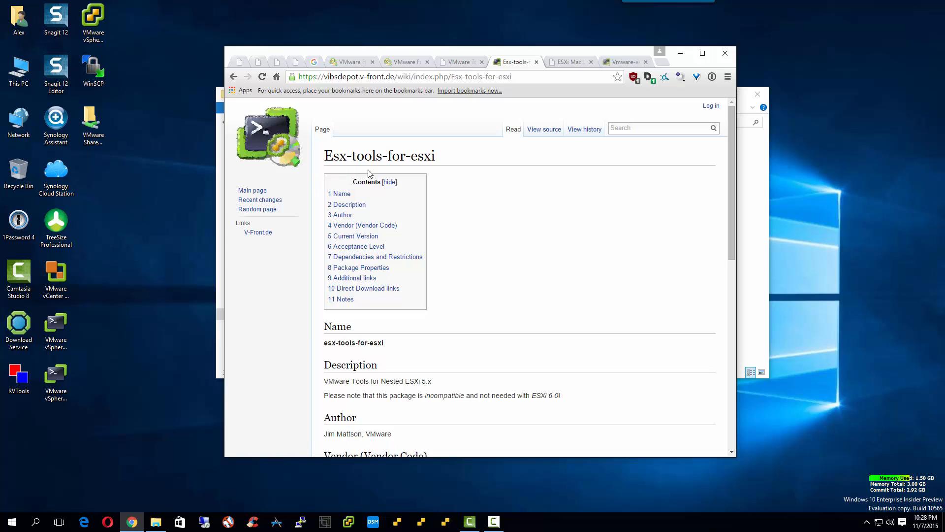
scroll(387, 192, "down", 4)
scroll(384, 191, "down", 5)
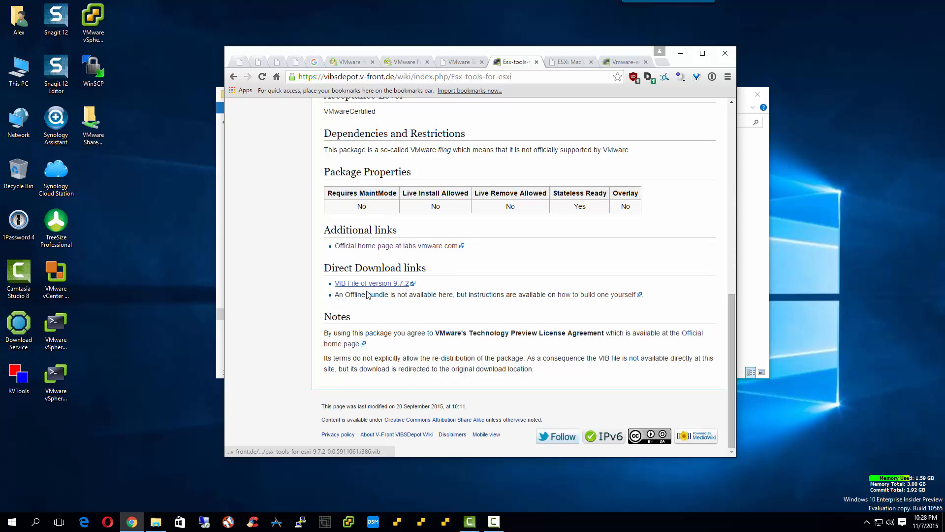
scroll(414, 268, "up", 10)
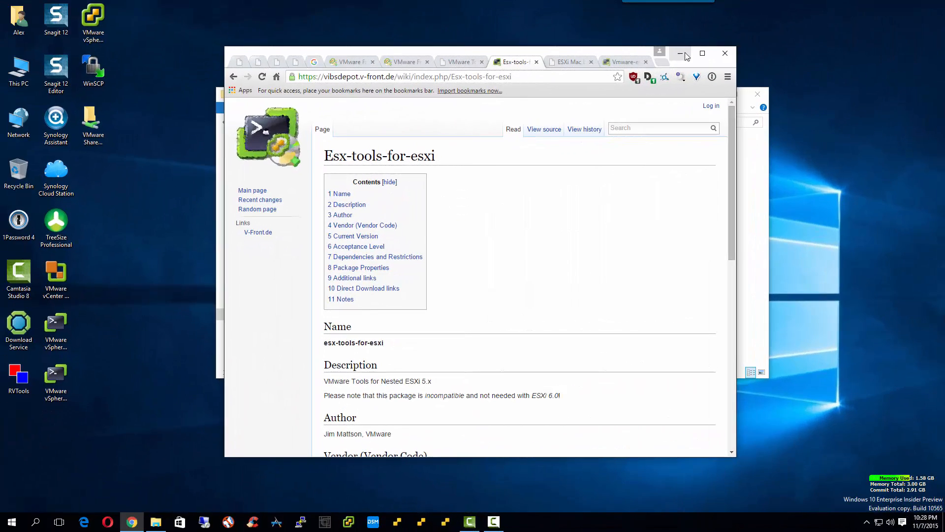
left_click(680, 54)
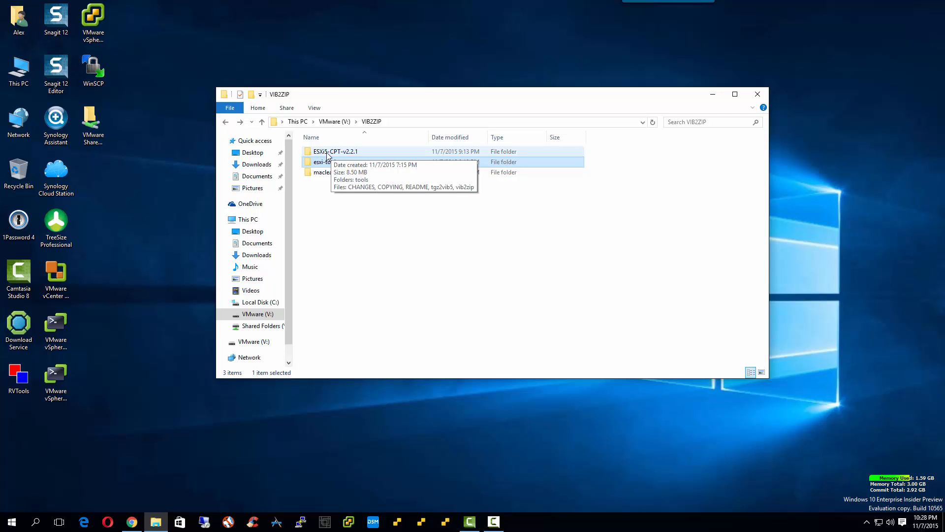
Launch vib2zip from the ESXi5-CPT-v2.2.1 folder and set both the source VIB and working directories to V:\VIB2ZIP\esxi-tools
double_click(322, 152)
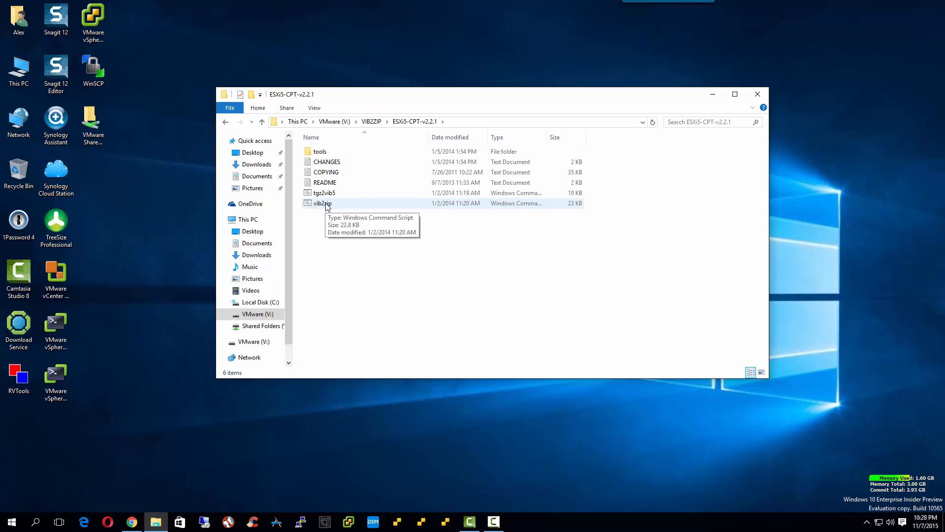
double_click(324, 203)
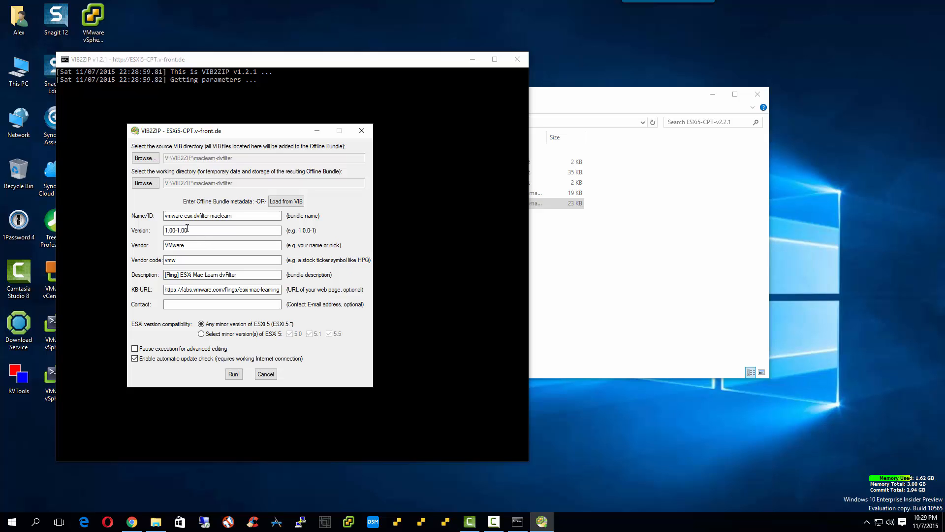
left_click(144, 158)
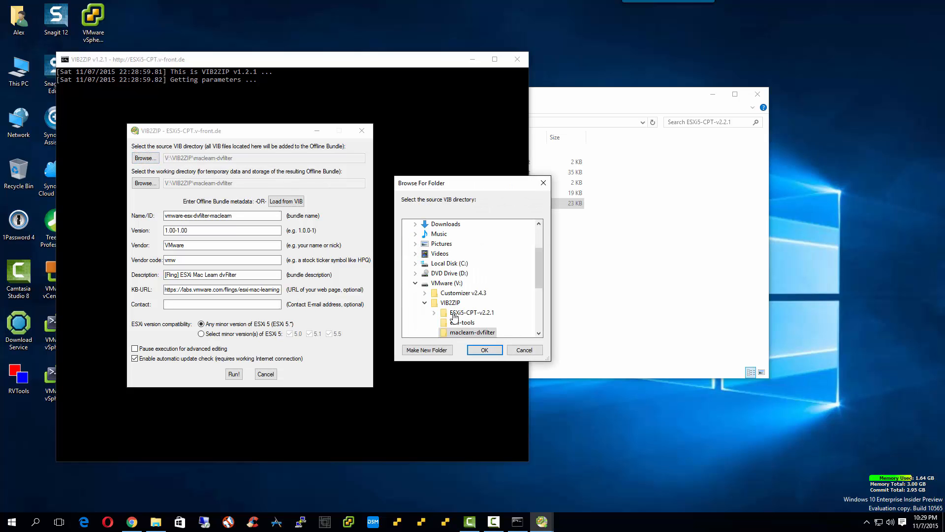
left_click(464, 323)
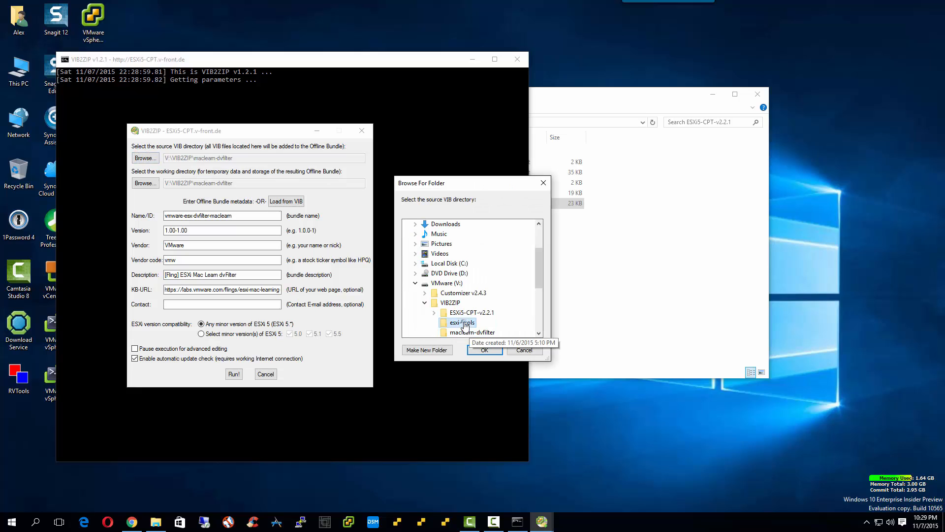
left_click(485, 350)
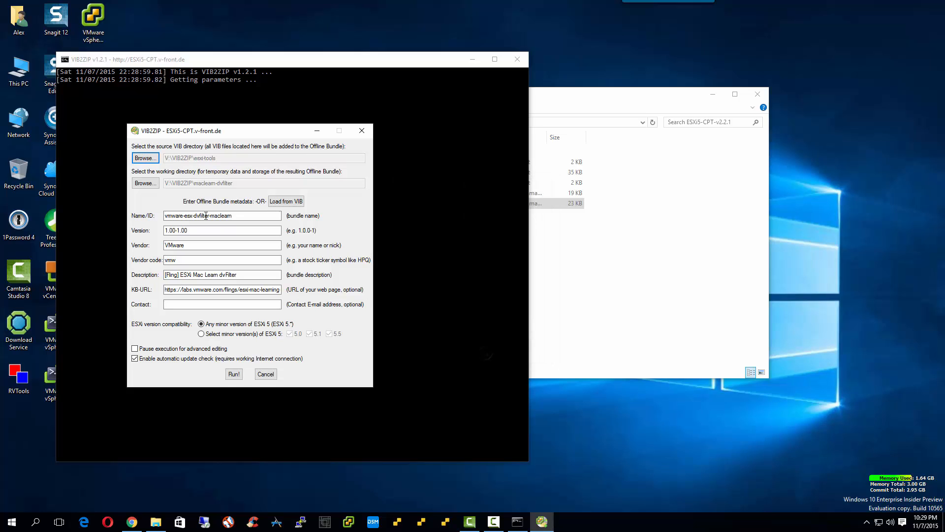
left_click(146, 182)
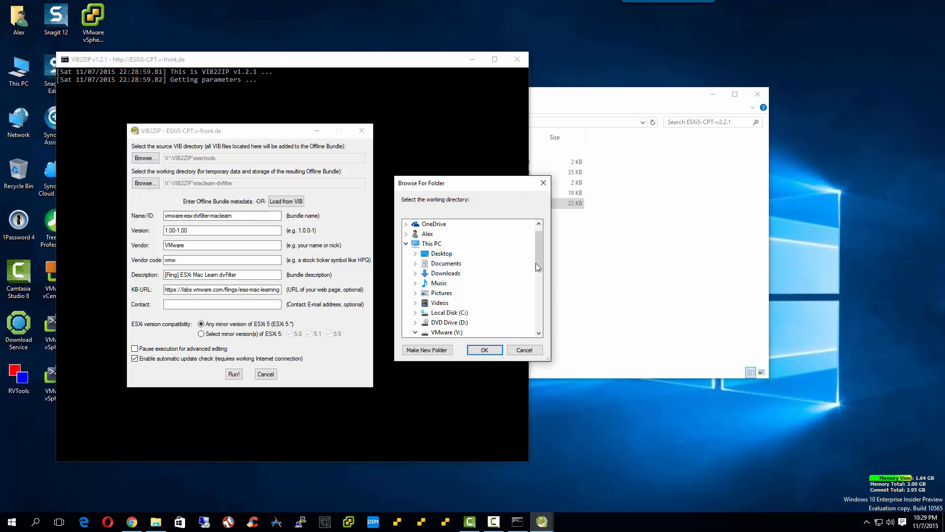
left_click_drag(536, 264, 537, 288)
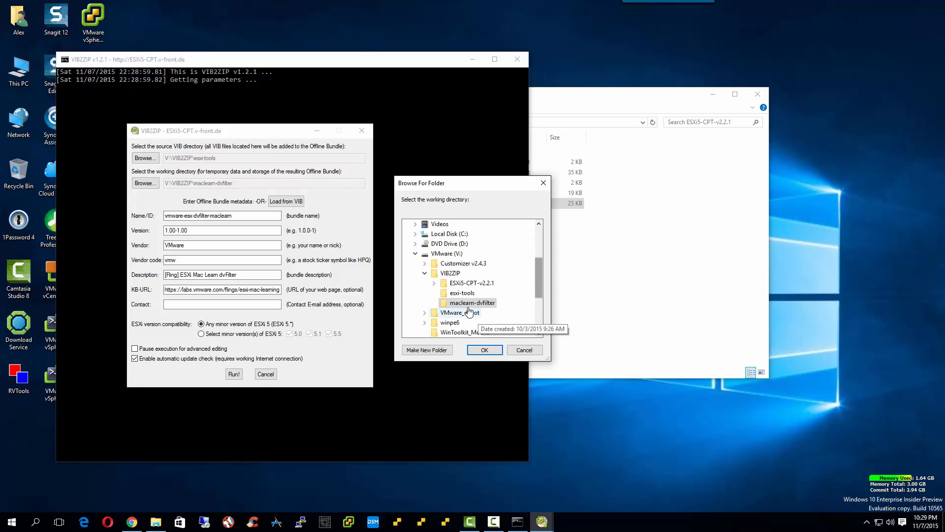
left_click(484, 350)
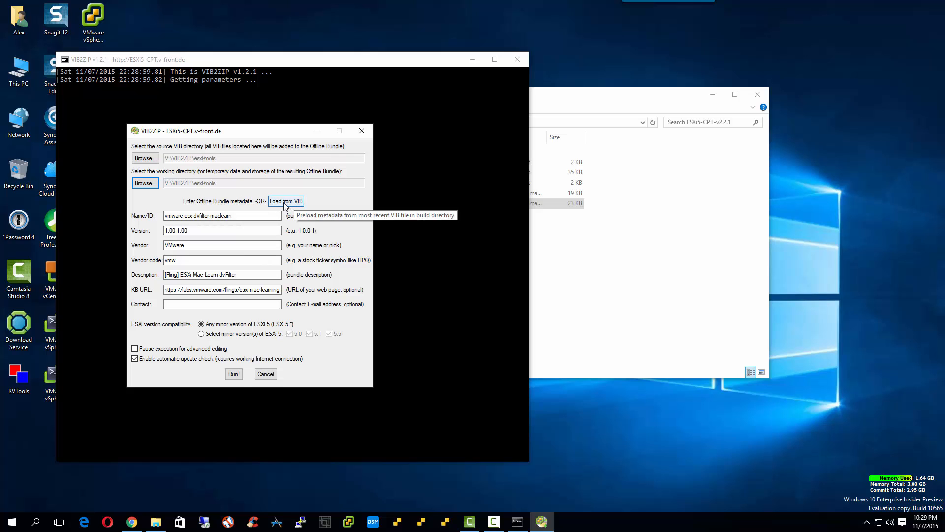
Load the Offline Bundle metadata from the VIB file in the esxi-tools directory, and minimize the folder window covering the form
left_click(285, 202)
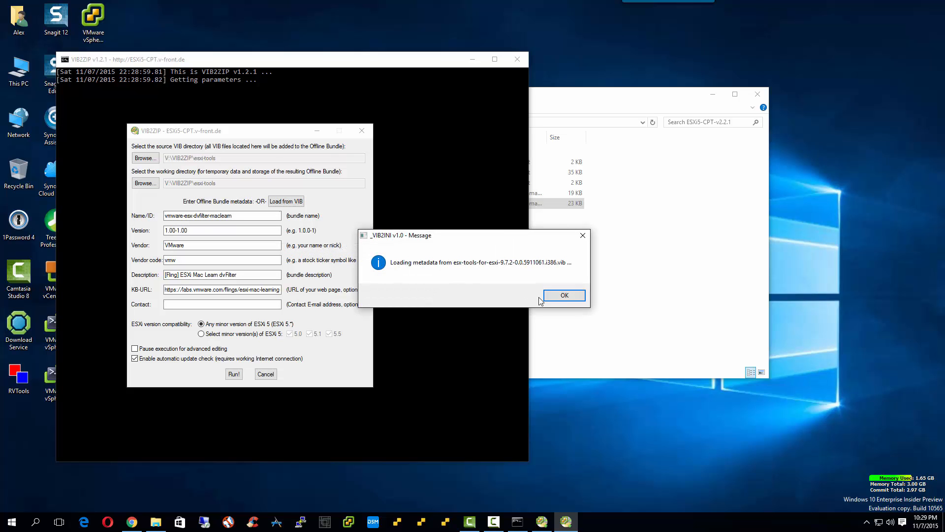
left_click(556, 297)
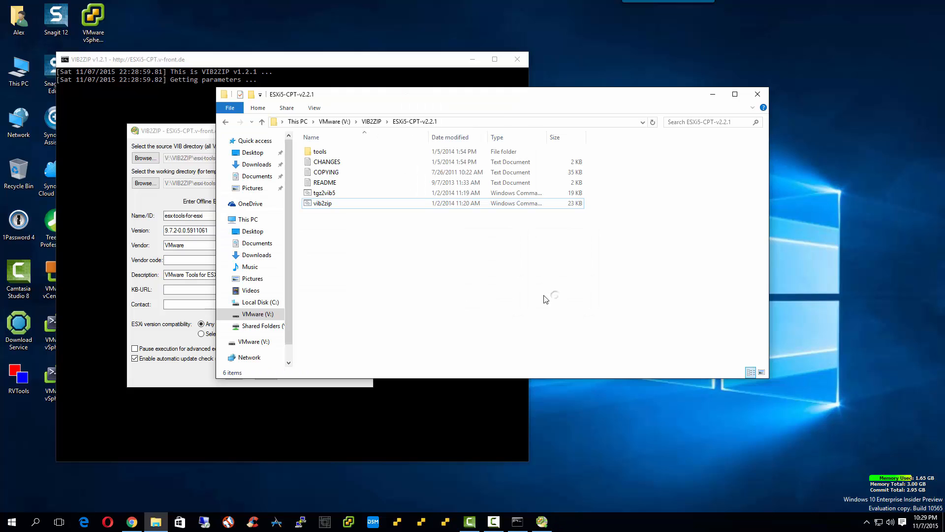
left_click(709, 93)
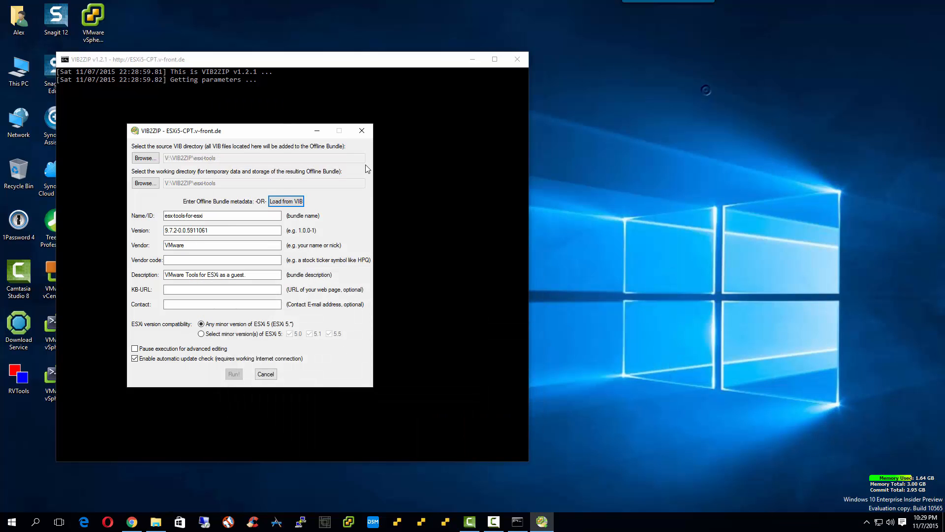
Look up the vendor code on the Esx-tools-for-esxi and Vmware-esx-dvfilter-maclearn wiki pages in the browser
left_click(174, 260)
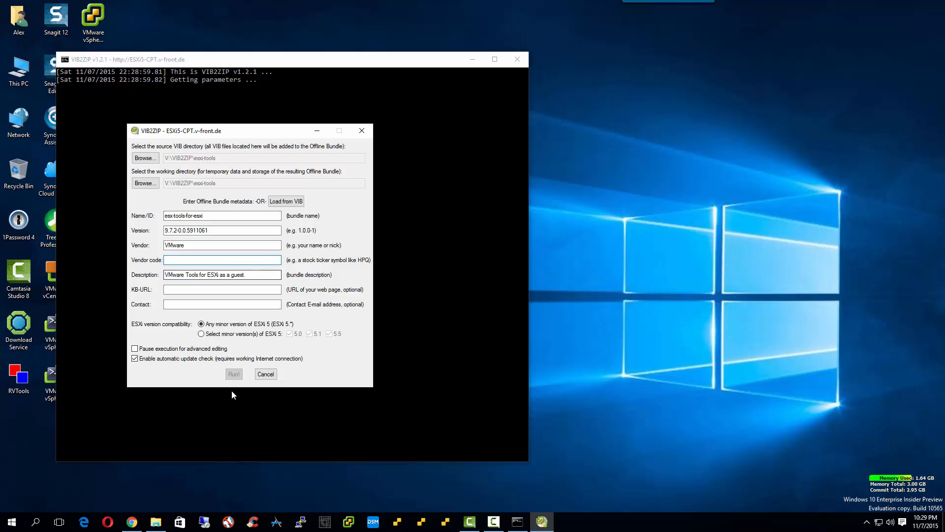
left_click(132, 524)
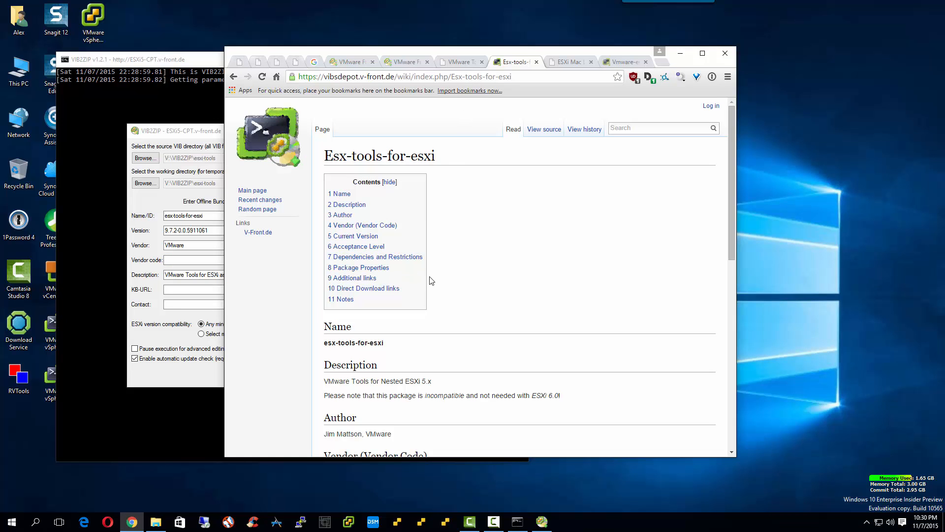
scroll(433, 280, "down", 2)
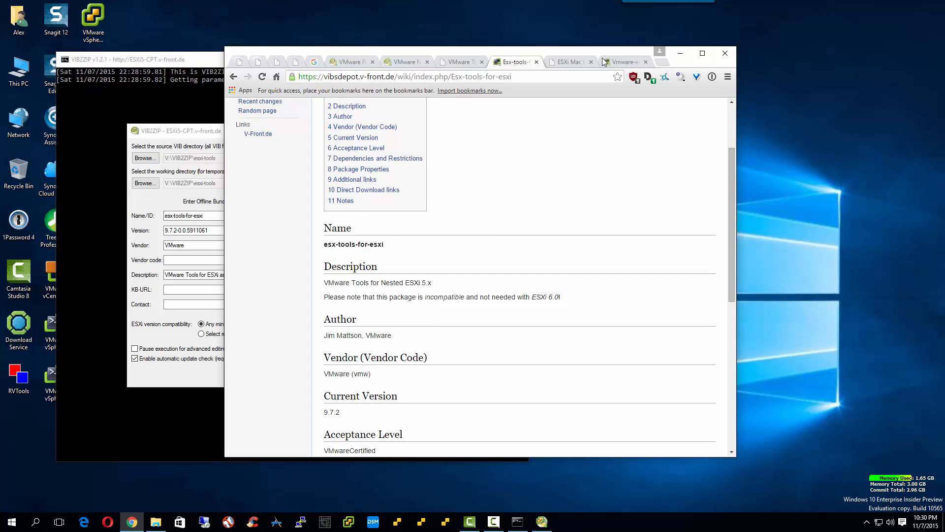
left_click(622, 62)
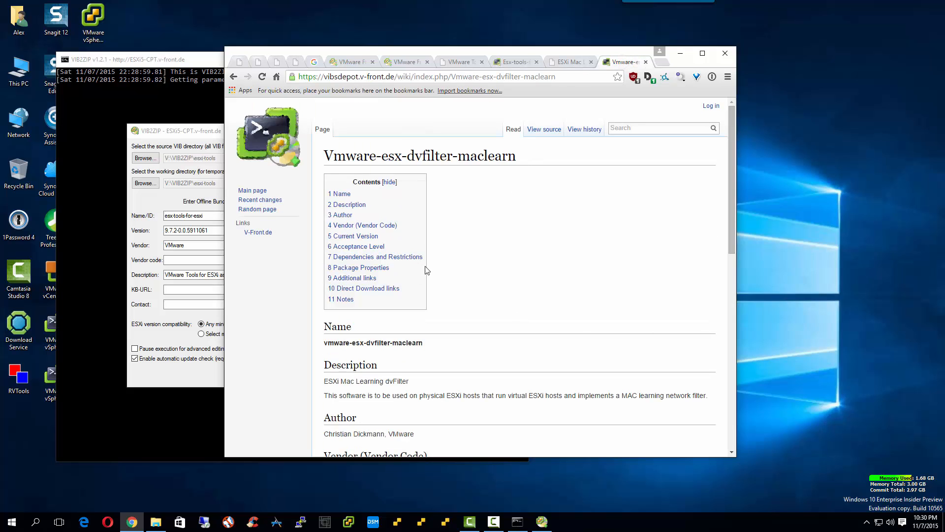
scroll(427, 270, "down", 3)
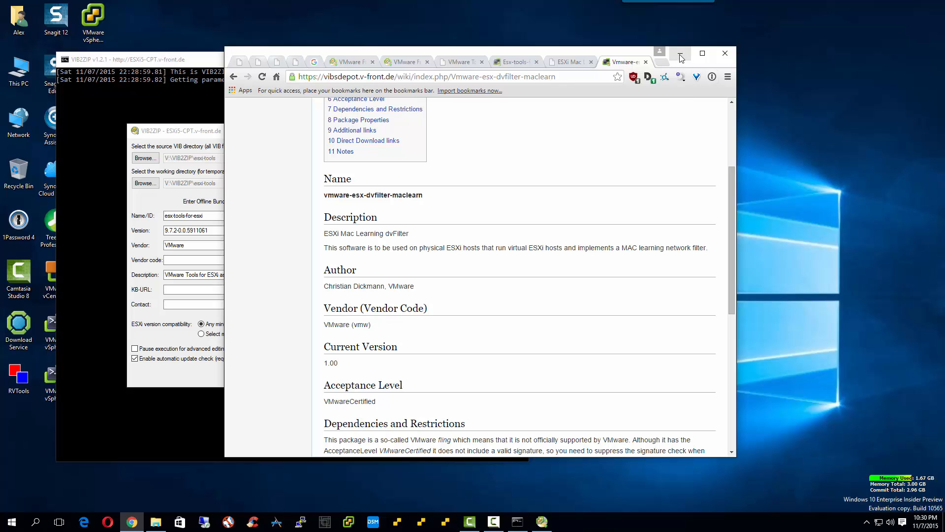
Copy the VMware Tools for Nested ESXi Fling page address into the bundle's KB-URL, and set the vendor code to vmw
left_click(514, 63)
left_click(460, 62)
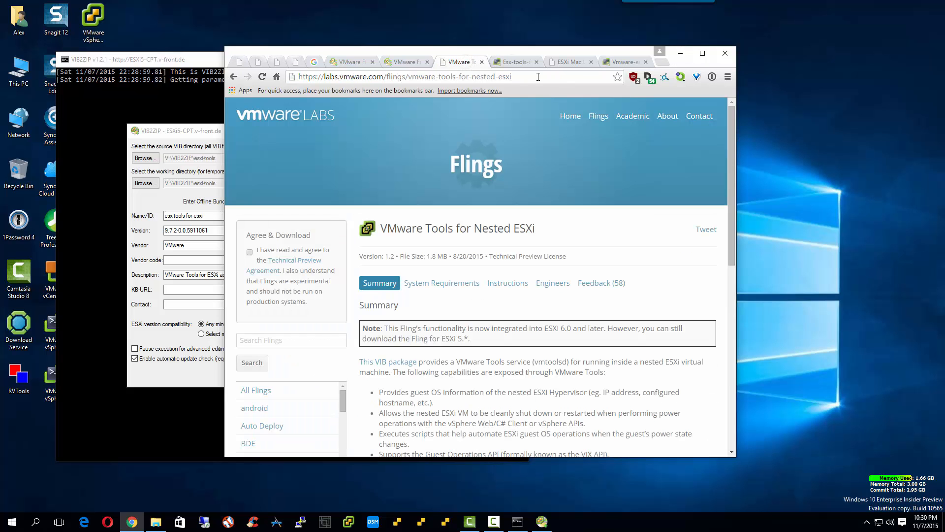
left_click(539, 76)
right_click(469, 77)
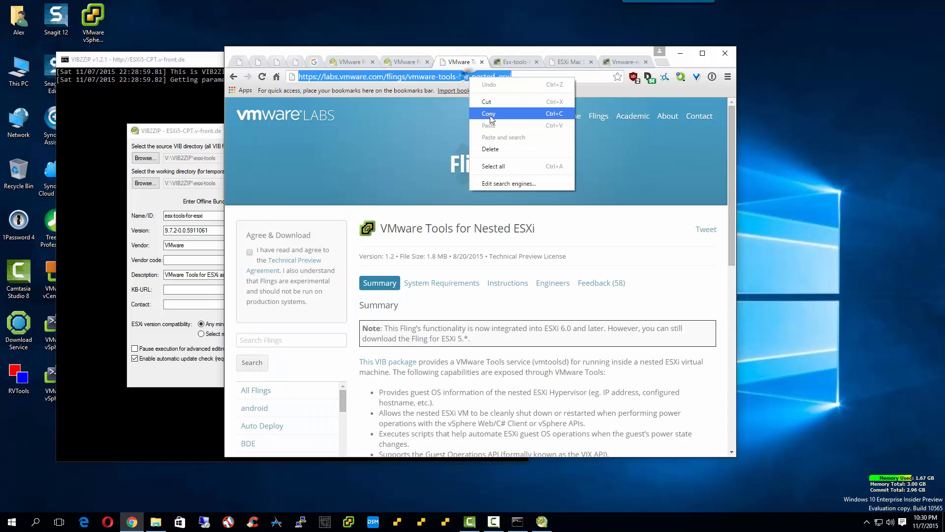
left_click(489, 114)
left_click(181, 289)
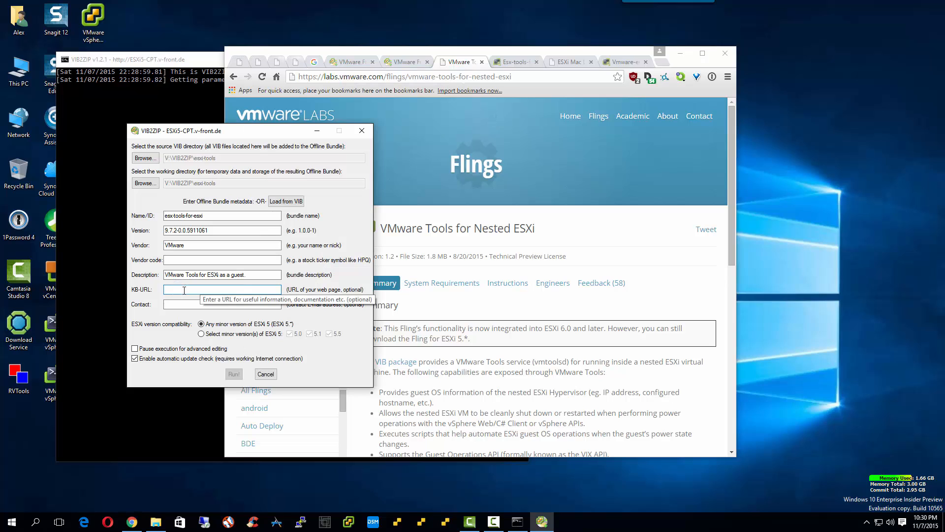
key("ctrl+v")
left_click(184, 261)
type("vmw")
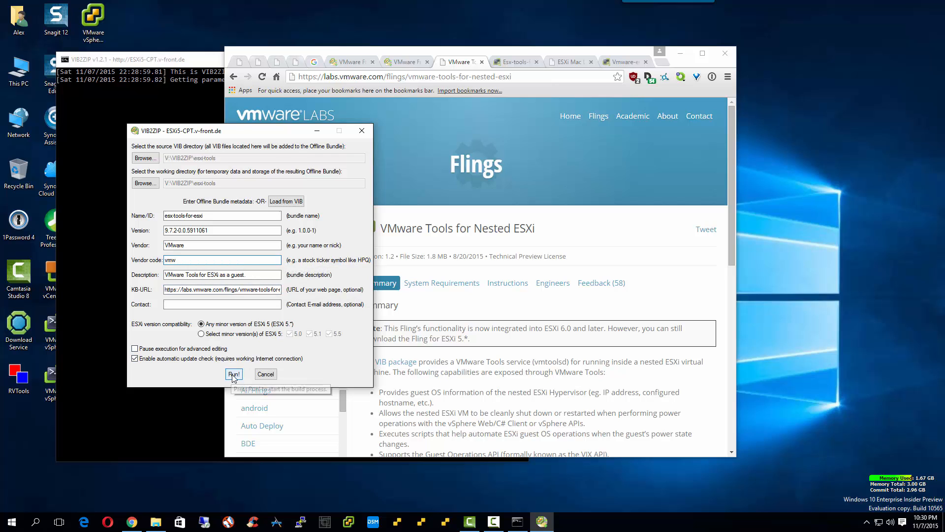
Minimize the browser, run the Offline Bundle build for esx-tools-for-esxi, and close the completion message
left_click(683, 55)
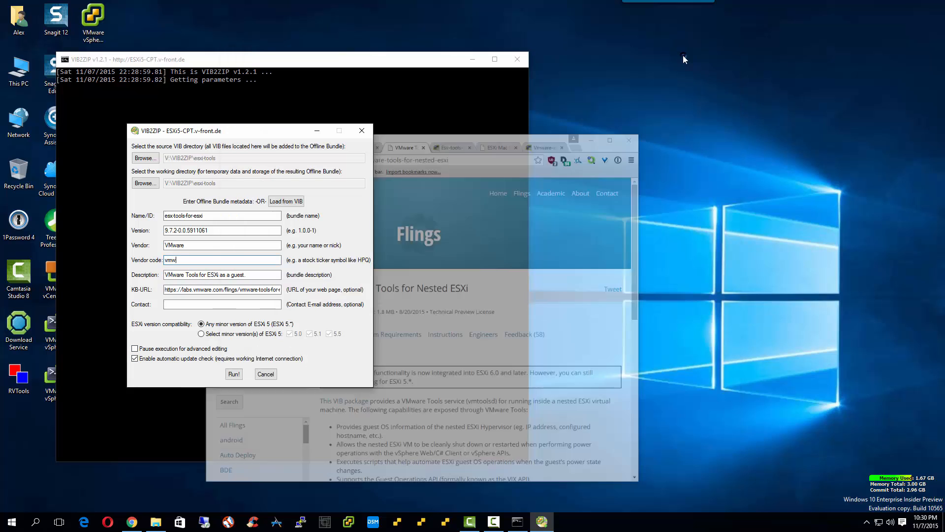
left_click(234, 375)
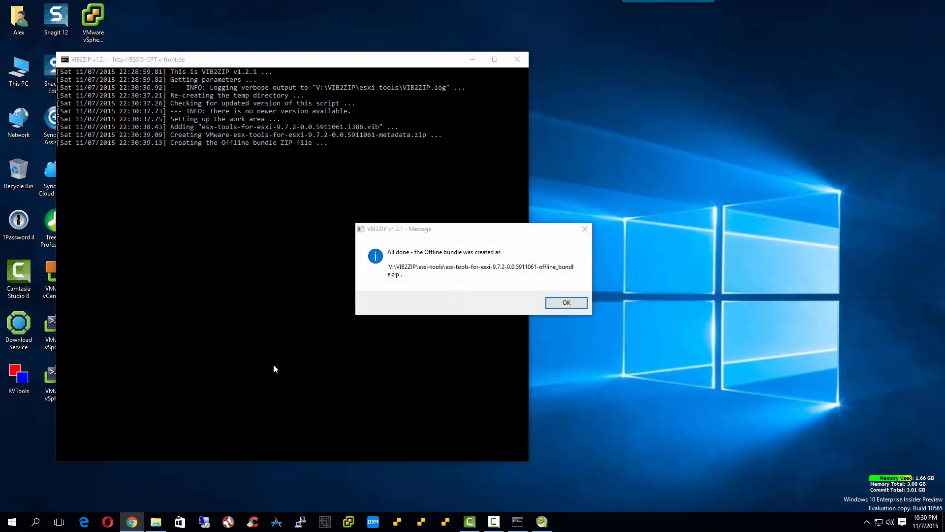
left_click(566, 303)
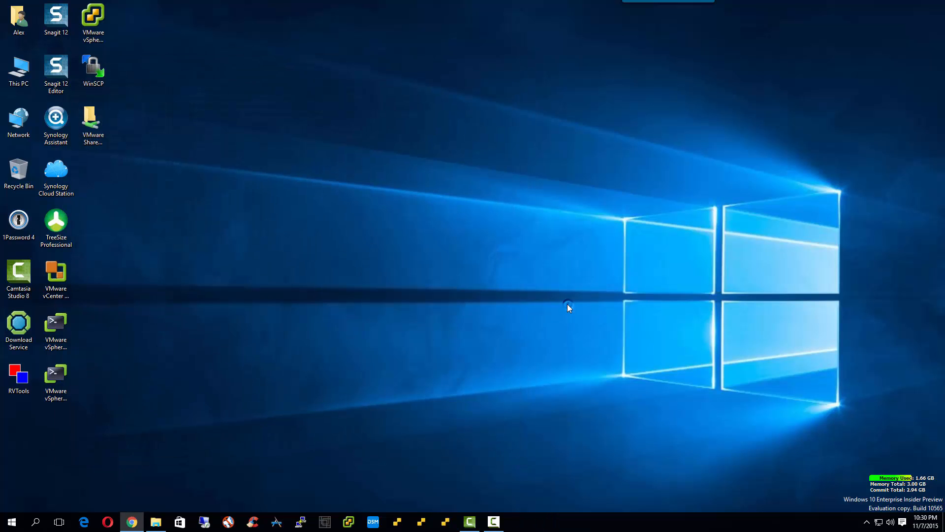
Start vib2zip from the ESXi5-CPT-v2.2.1 folder and set the source VIB directory to V:\VIB2ZIP\maclearn-dvfilter
left_click(156, 524)
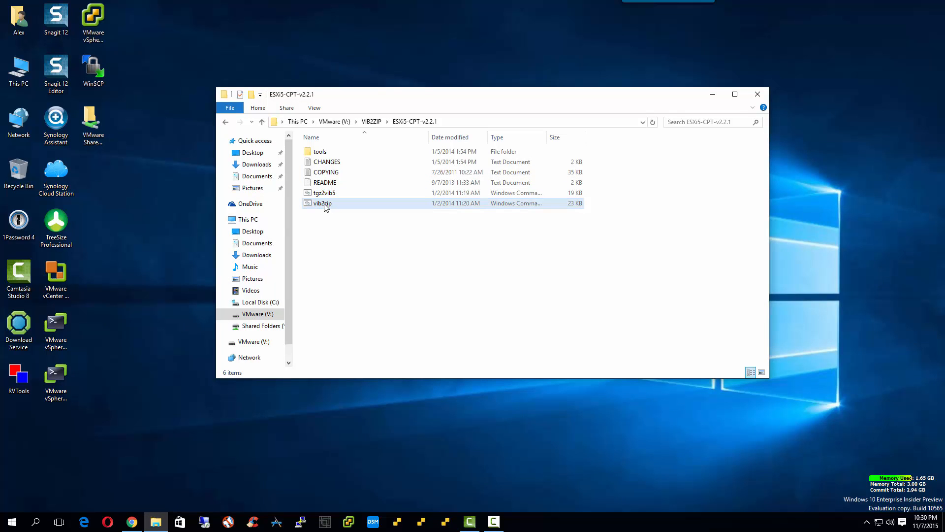
double_click(325, 205)
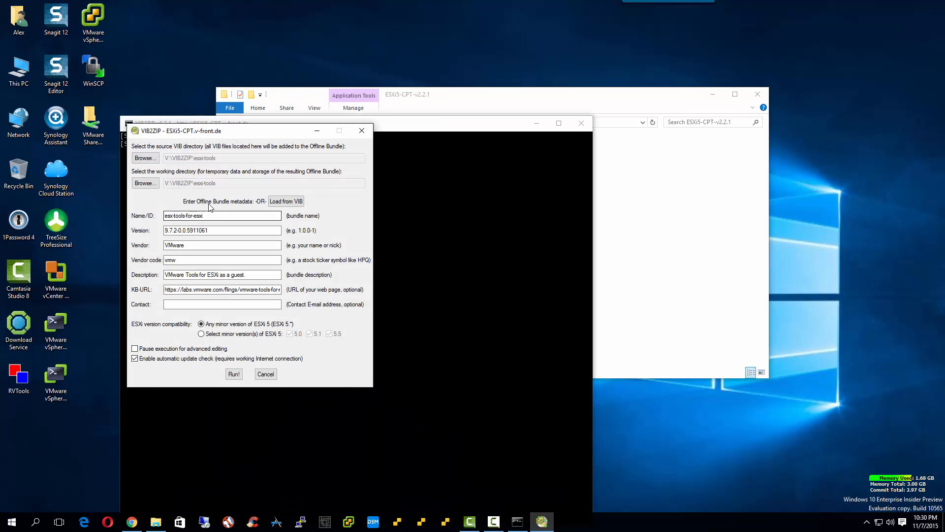
left_click(146, 158)
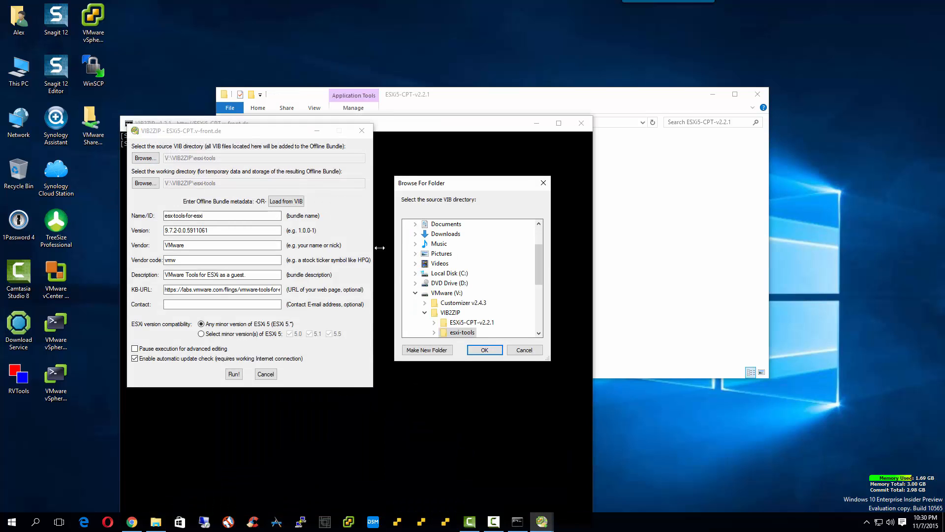
left_click_drag(539, 280, 540, 289)
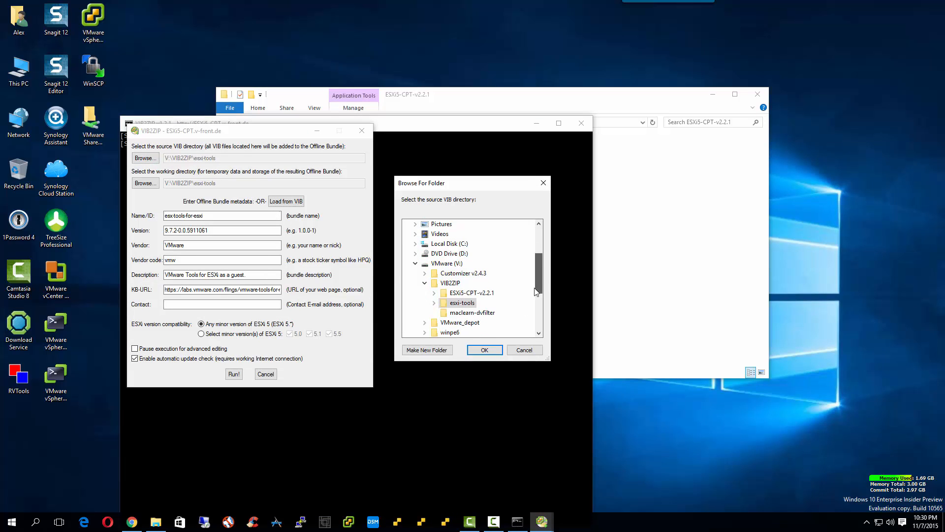
left_click(489, 313)
left_click(485, 350)
Set the working directory for the resulting Offline Bundle to V:\VIB2ZIP\maclearn-dvfilter
left_click(154, 187)
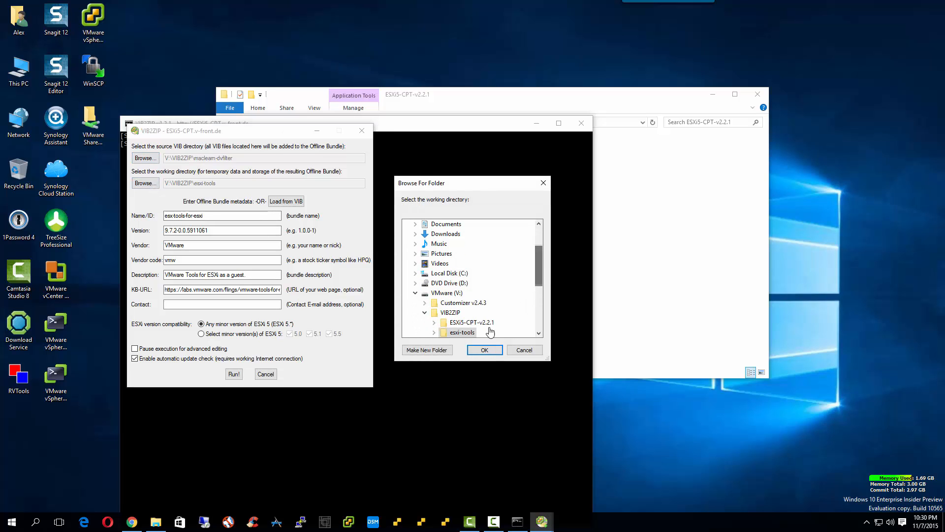
left_click(539, 335)
left_click(480, 333)
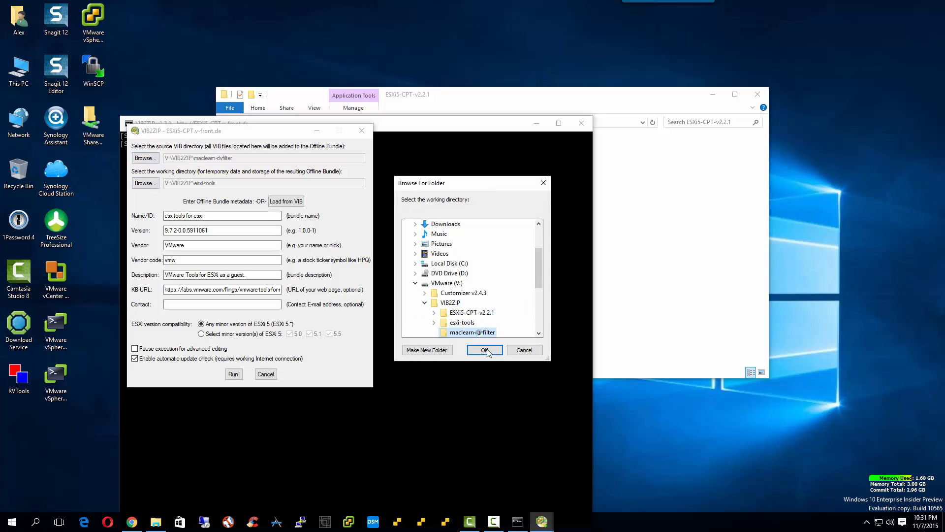
left_click(485, 350)
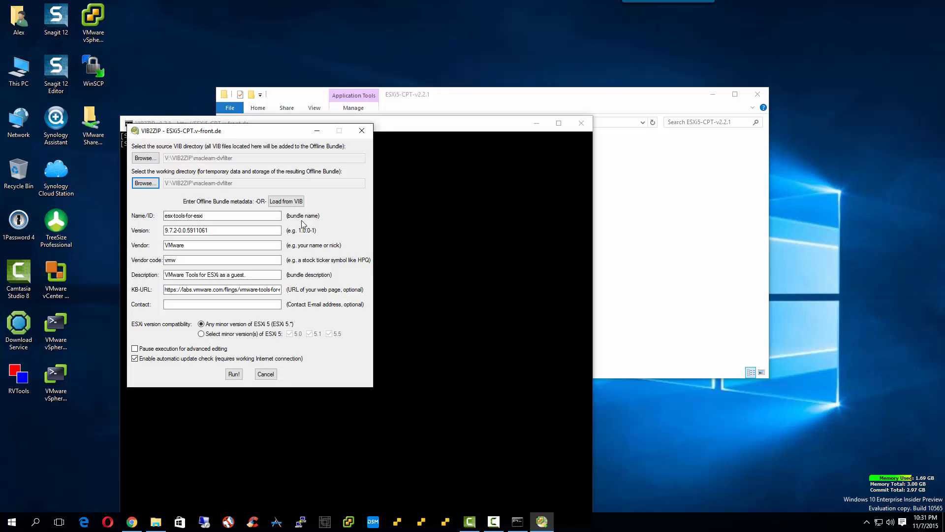
Load the Offline Bundle metadata from the dvfilter-maclearn VIB file and set the vendor code to vmw
left_click(286, 202)
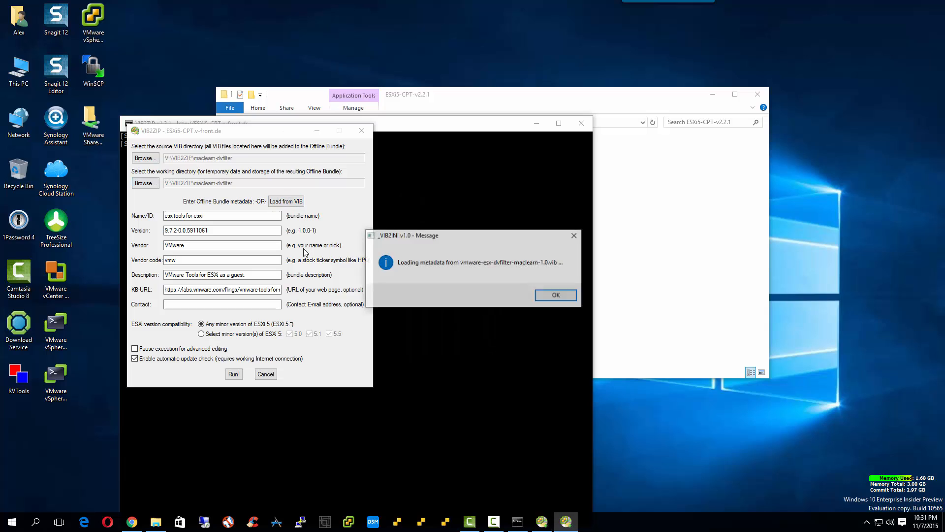
left_click(554, 295)
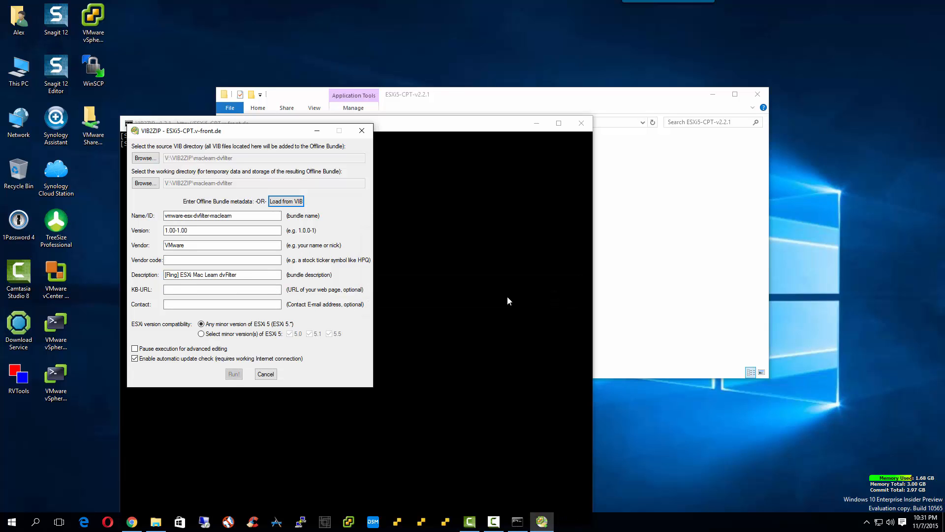
left_click(178, 260)
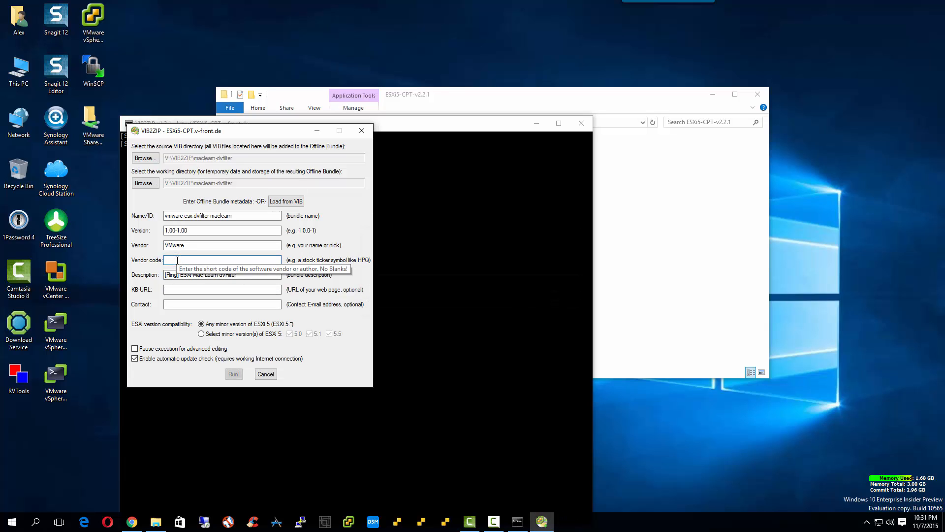
type("vmw")
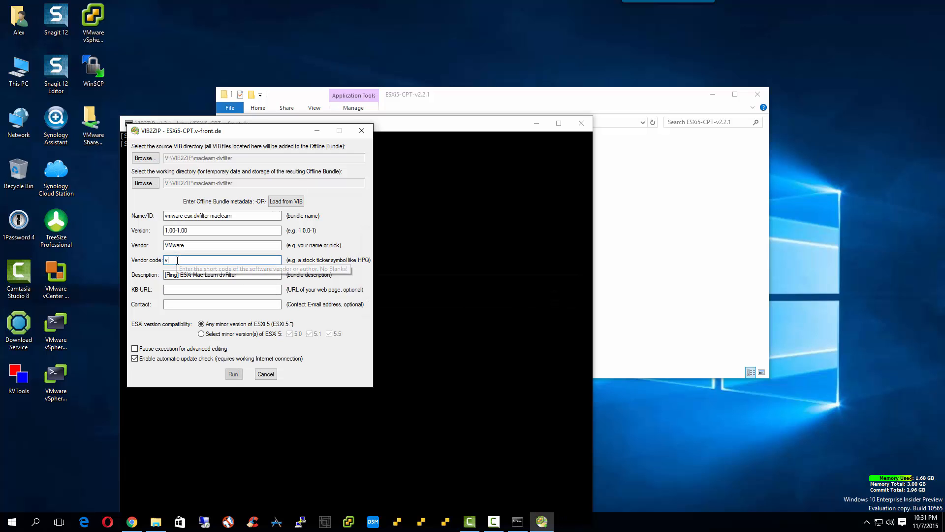
Copy the ESXi Mac Learning dvFilter Fling page address from the browser into the bundle's KB-URL
left_click(182, 289)
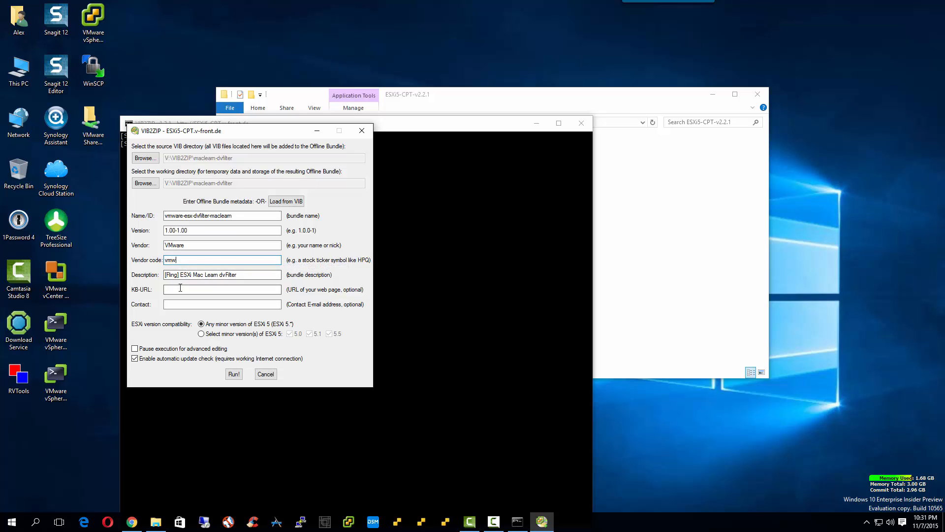
left_click(132, 523)
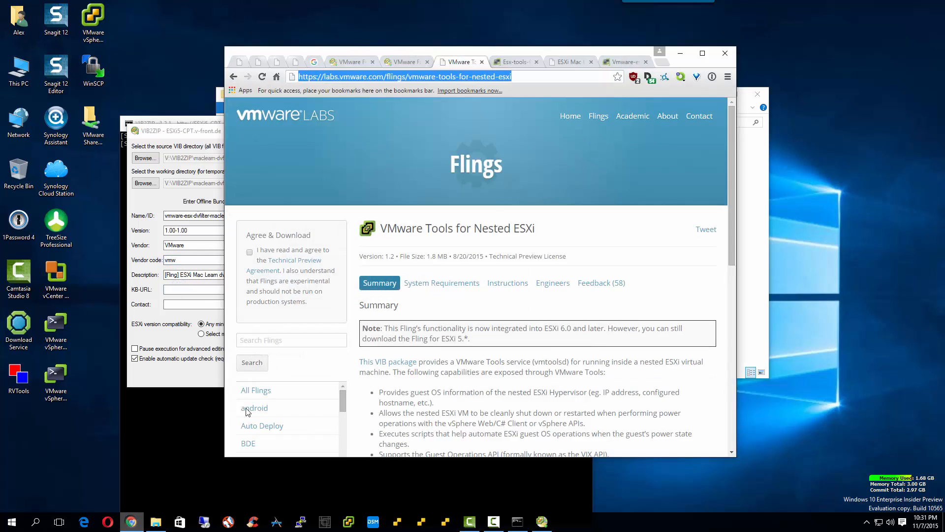
left_click(625, 61)
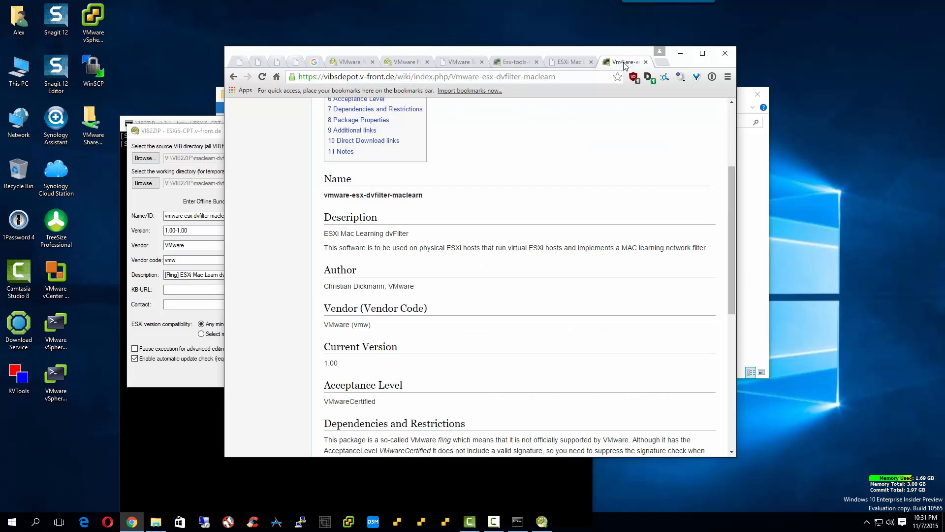
left_click(571, 62)
left_click(486, 80)
key("ctrl+c")
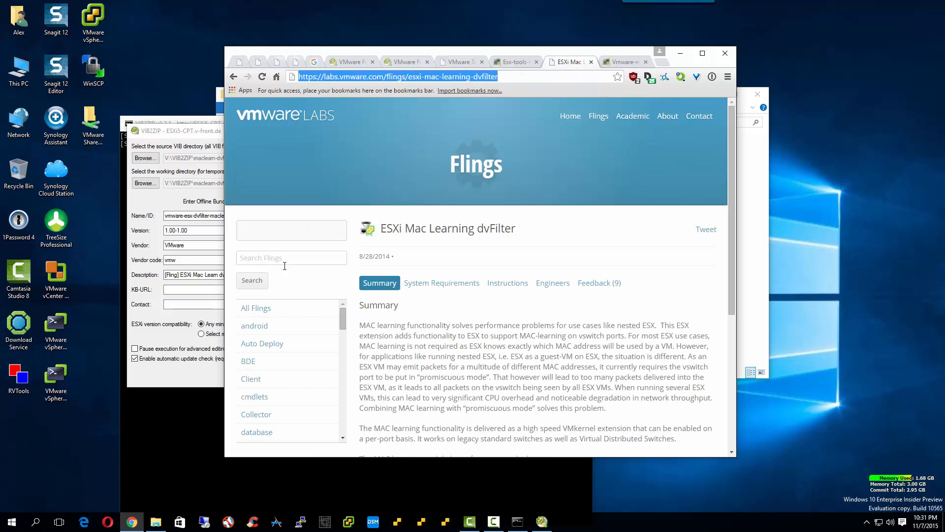
left_click(198, 290)
key("ctrl+v")
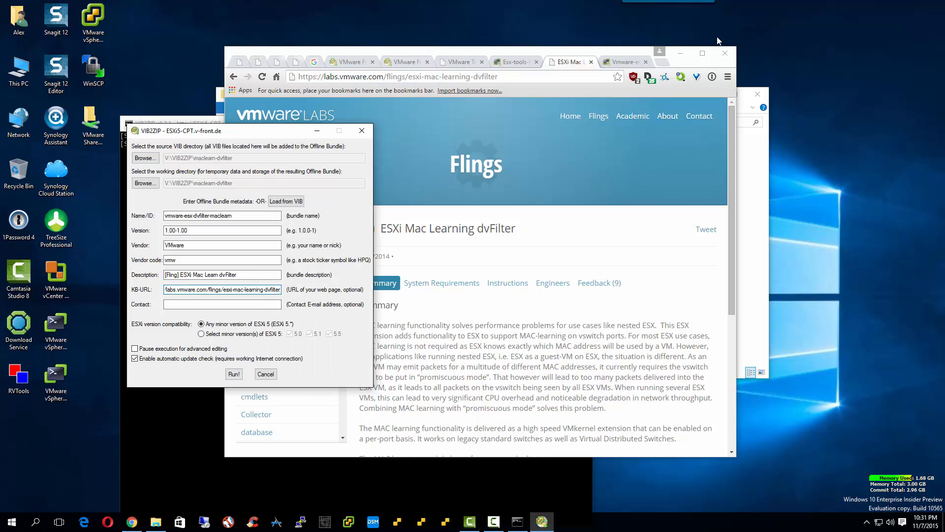
Minimize the browser, run the Offline Bundle build for vmware-esx-dvfilter-maclearn, and close the completion message
left_click(680, 53)
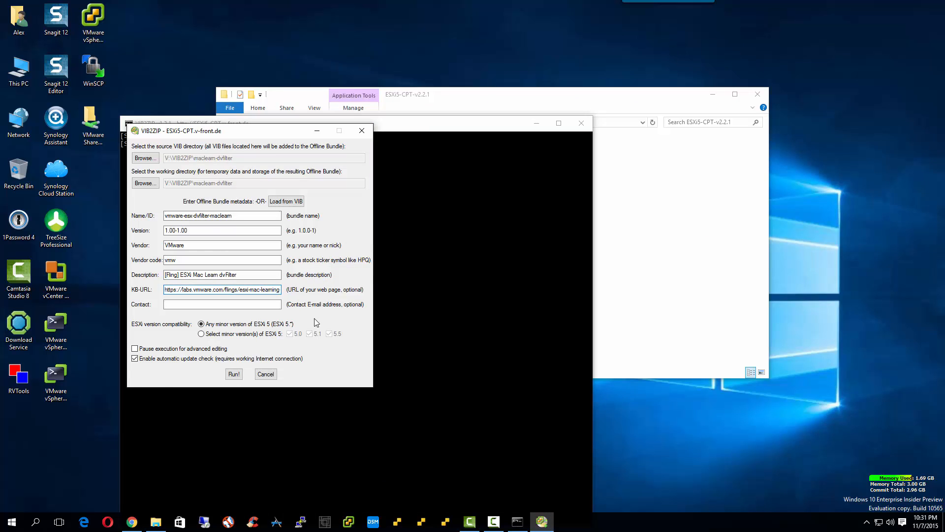
left_click(234, 375)
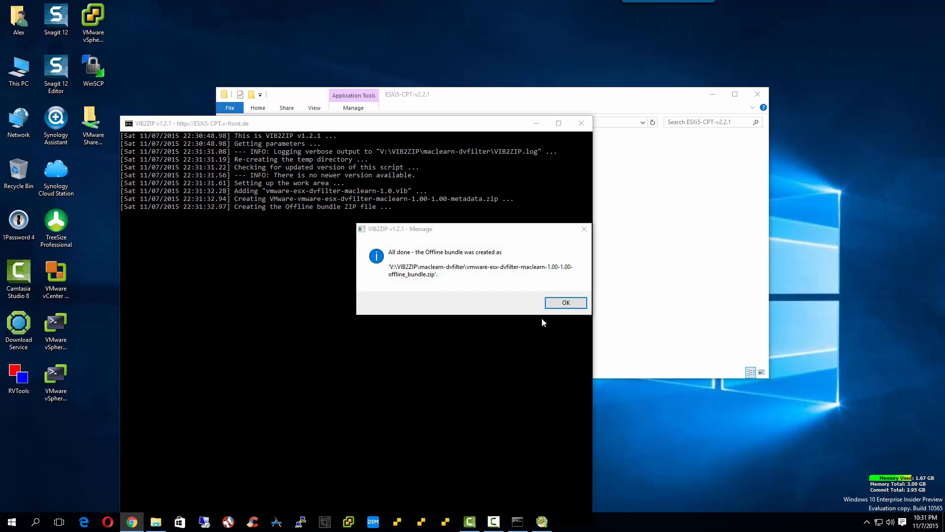
left_click(565, 302)
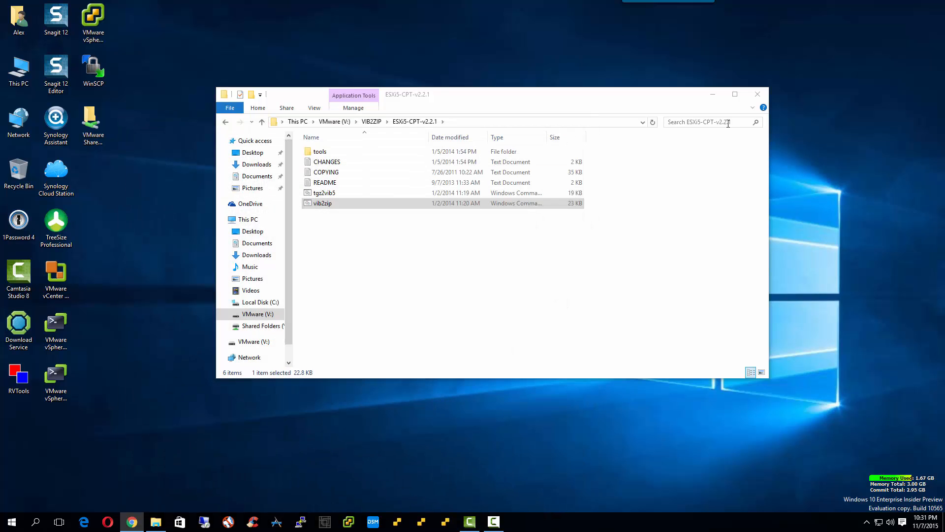
Check the esxi-tools and maclearn-dvfilter folders in VIB2ZIP for the offline bundle ZIPs, and minimize the folder window
left_click(371, 122)
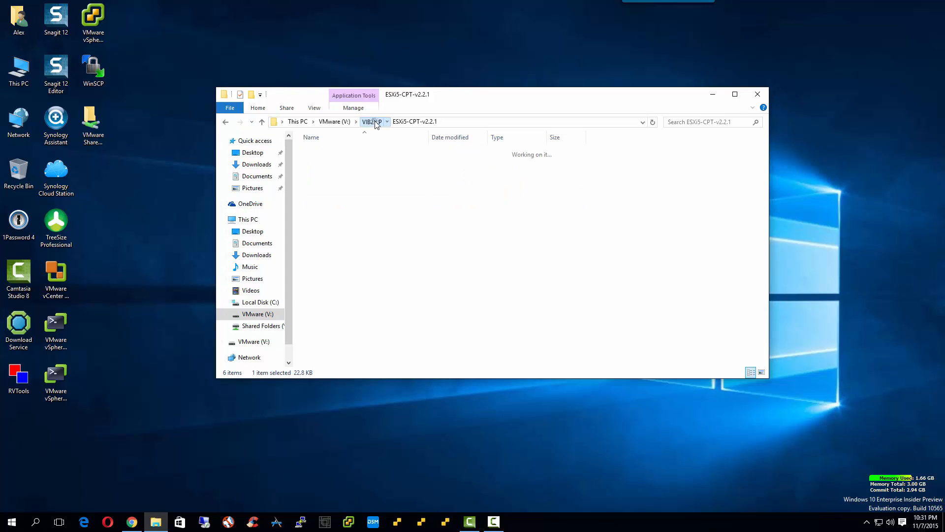
double_click(331, 166)
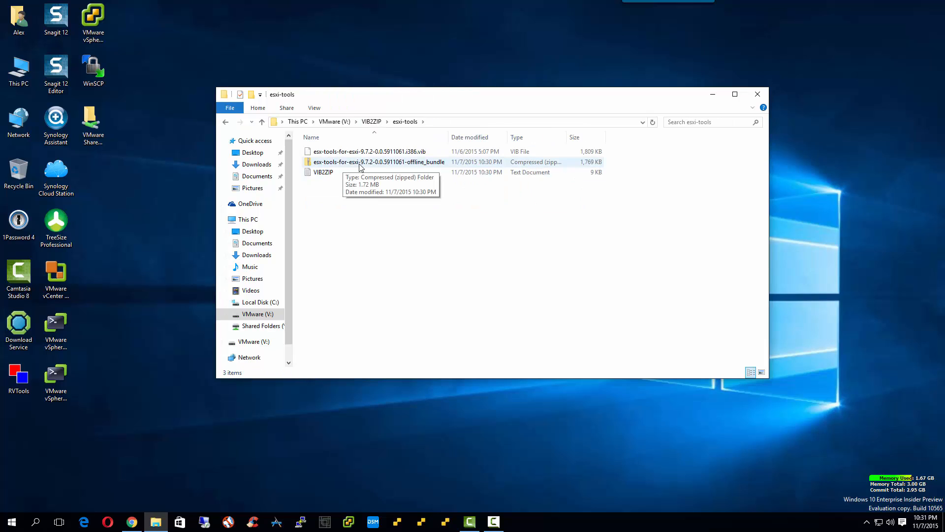
left_click(372, 121)
double_click(331, 173)
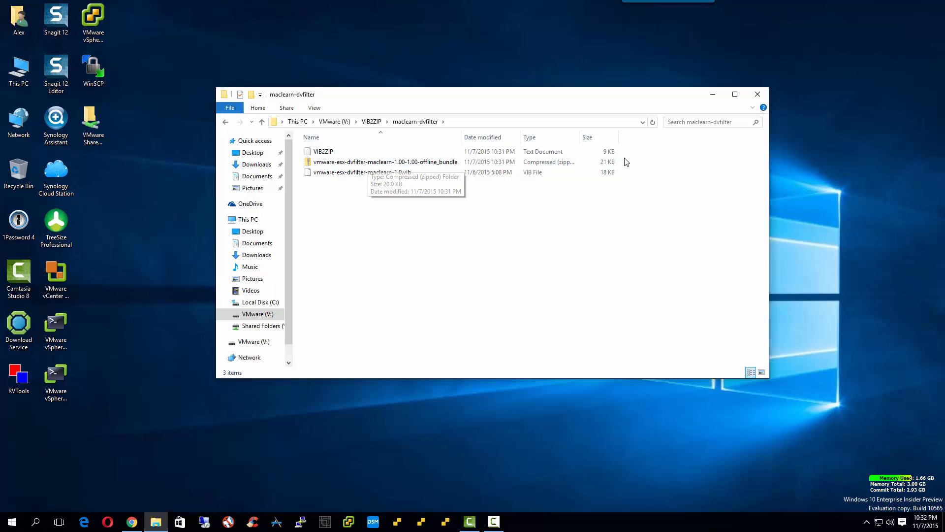
left_click(714, 95)
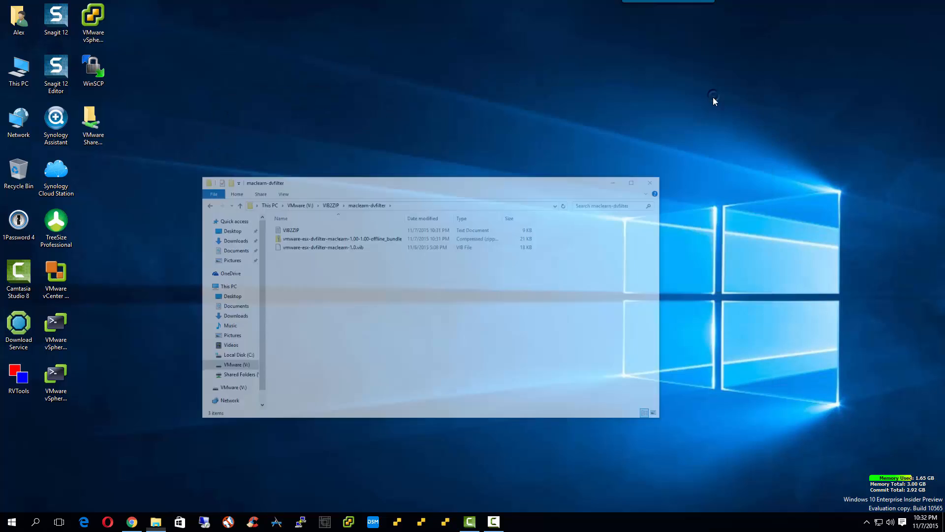